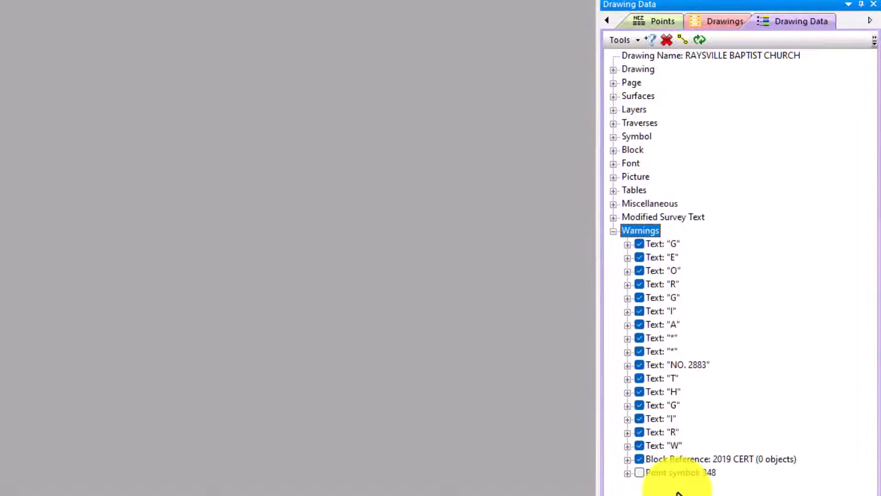
Export the entire RAYSVILLE BAPTIST CHURCH drawing as an AutoCAD DWG file, keeping the current DWG version and options.
right_click(33, 264)
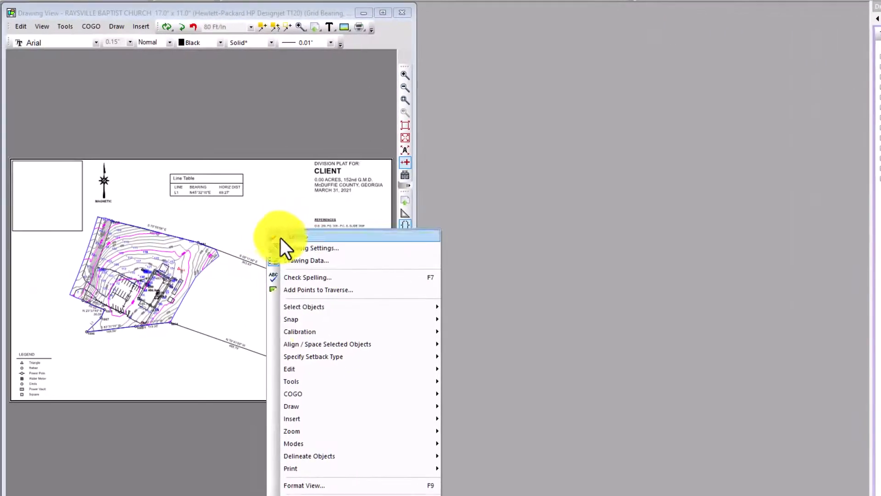
mouse_move(307, 380)
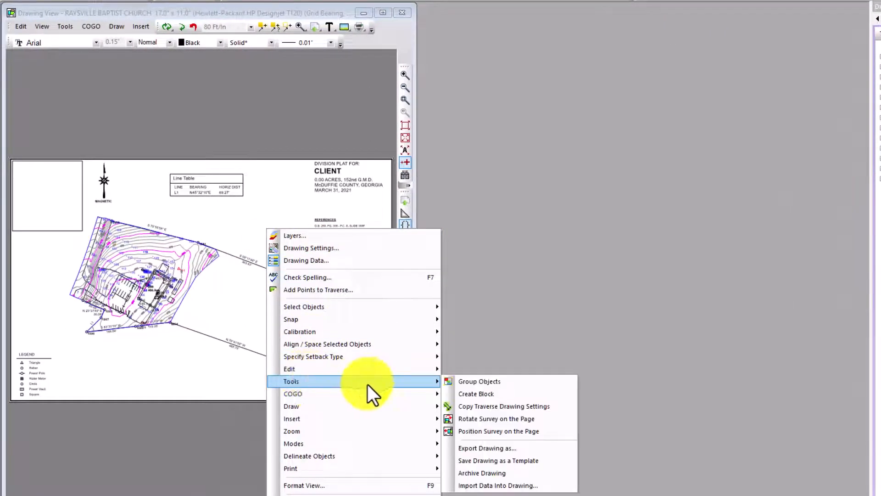
click(496, 447)
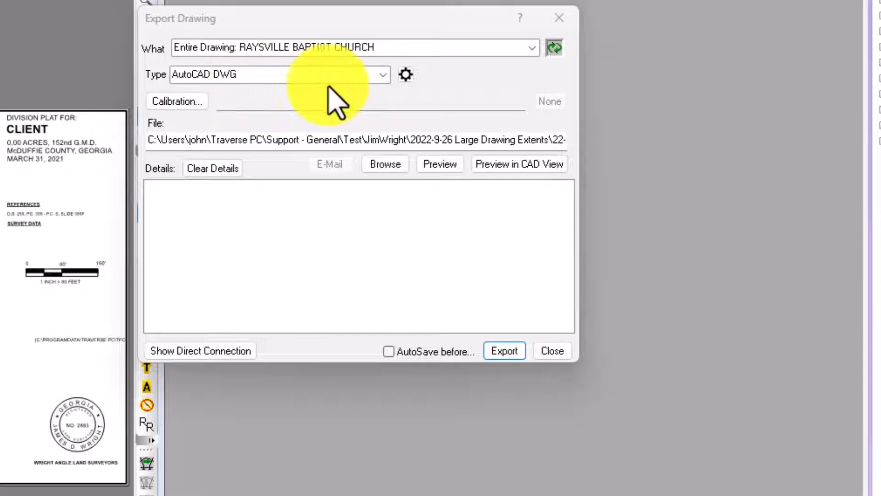
click(404, 72)
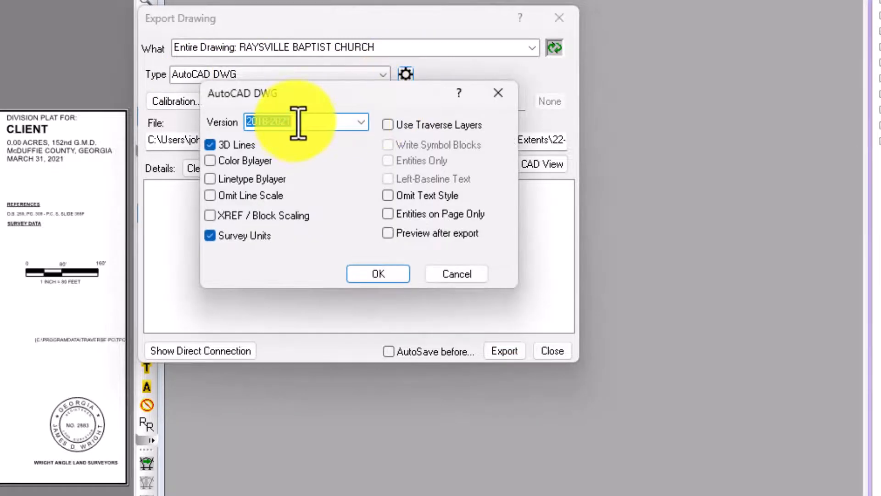
click(375, 272)
click(500, 352)
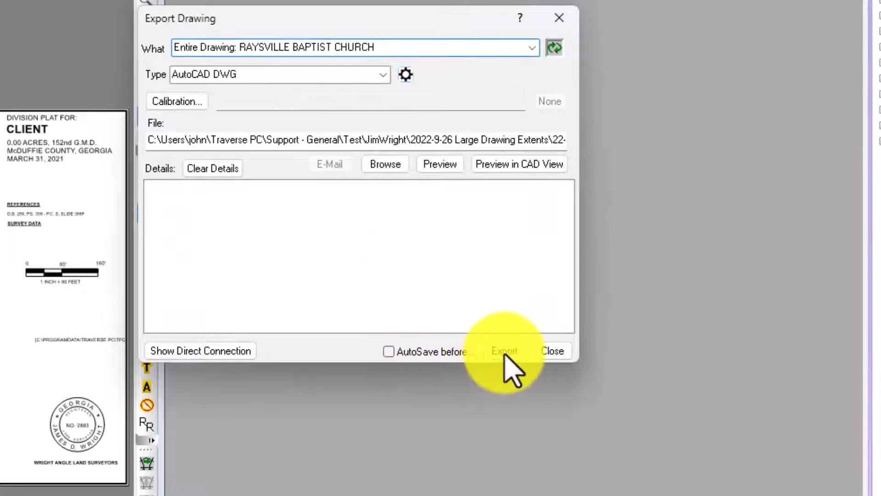
click(329, 288)
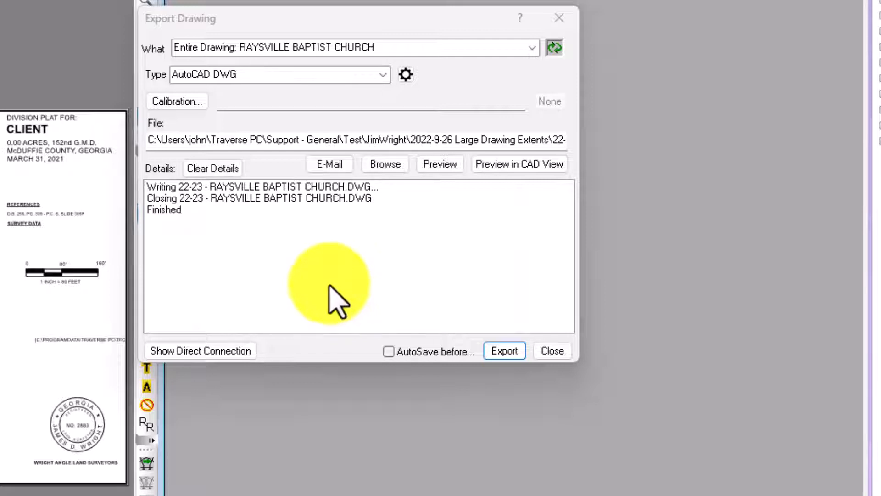
Preview the exported DWG in CAD View and list the properties of its selected entities, closing the list, export dialog and preview when done.
mouse_move(422, 28)
mouse_down()
mouse_move(45, 55)
mouse_move(0, 49)
mouse_up()
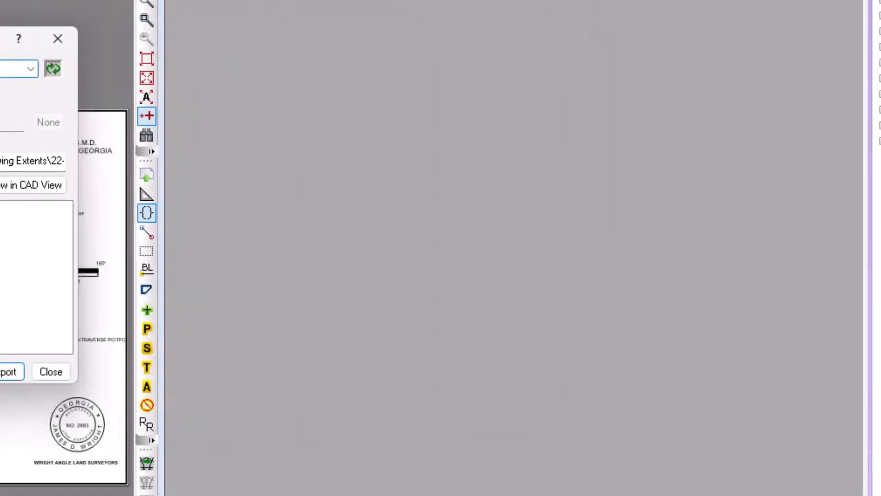
click(13, 186)
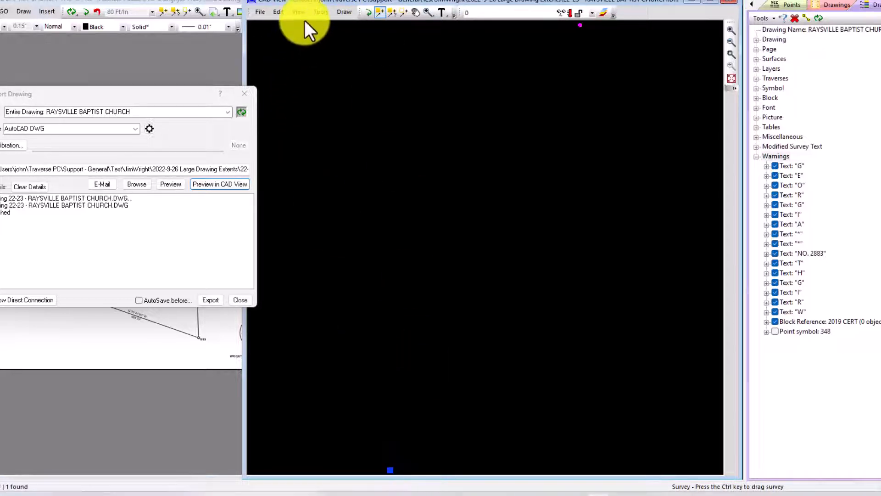
click(321, 11)
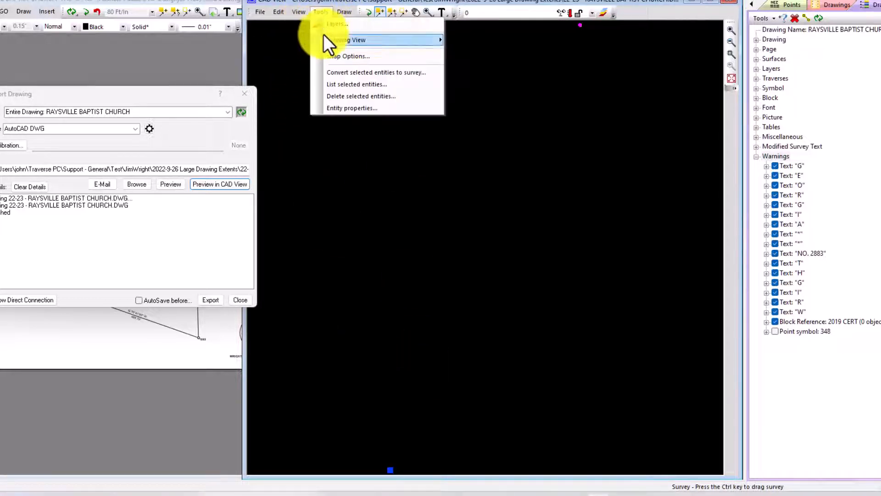
click(344, 84)
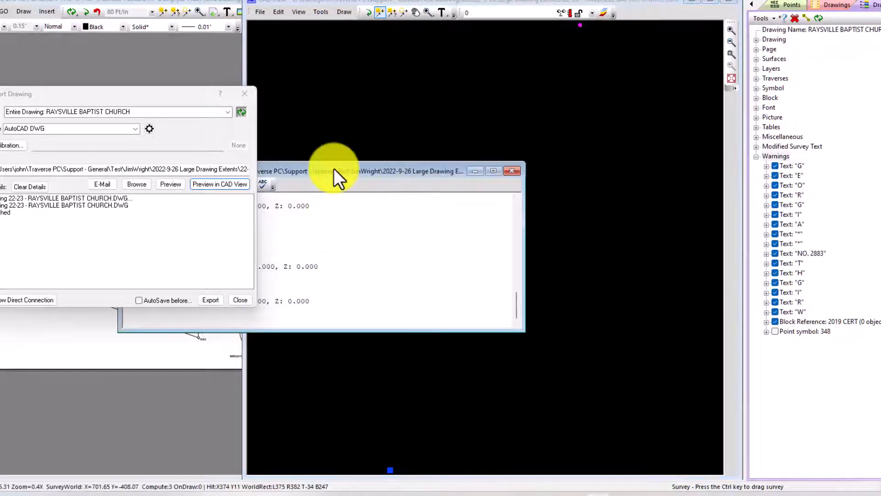
drag(334, 169, 492, 162)
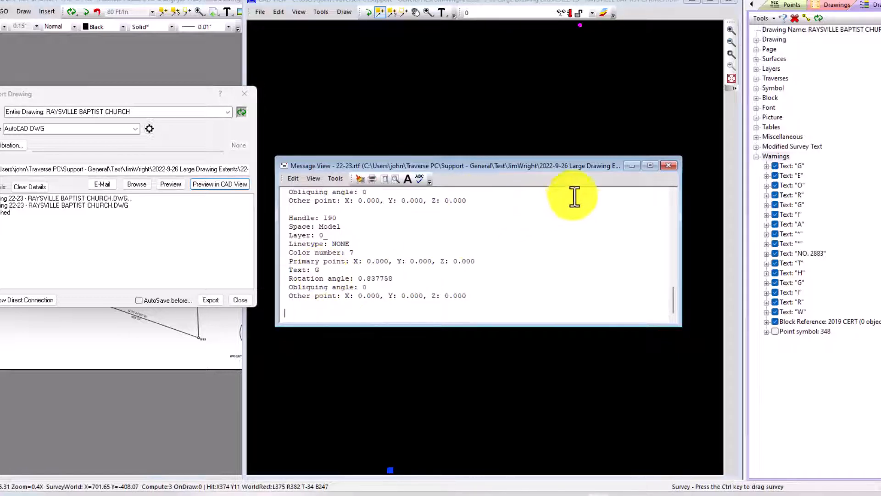
click(668, 165)
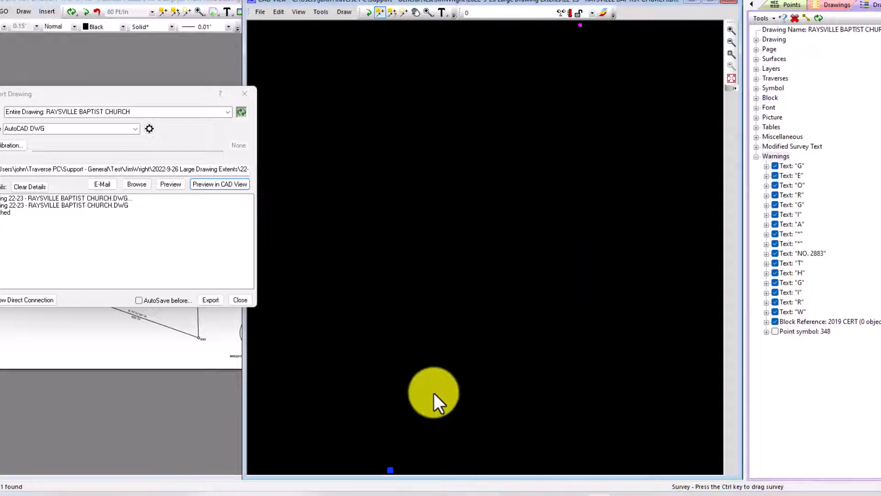
click(240, 300)
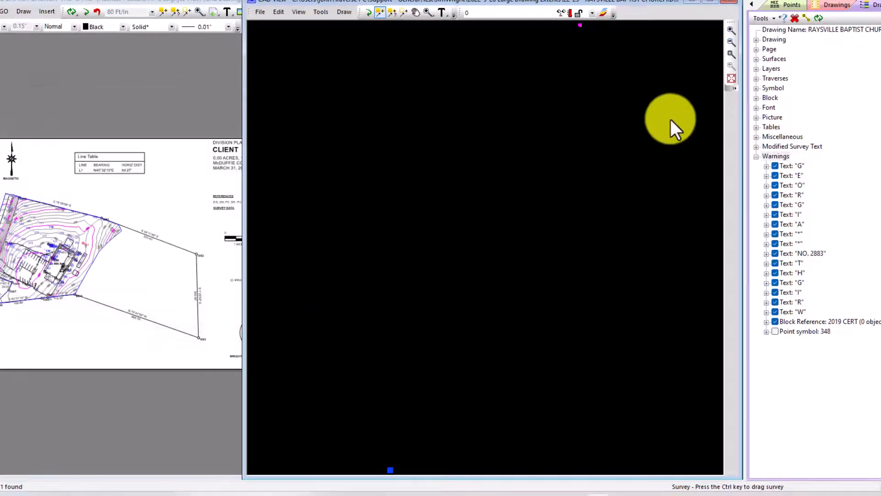
click(731, 3)
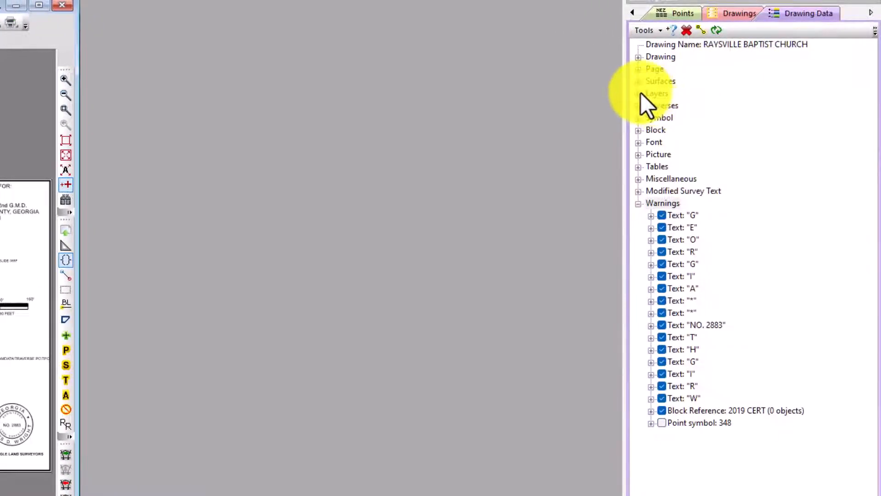
Examine the objects on layer 0 in the drawing data, collapsing the layer list when done.
double_click(641, 93)
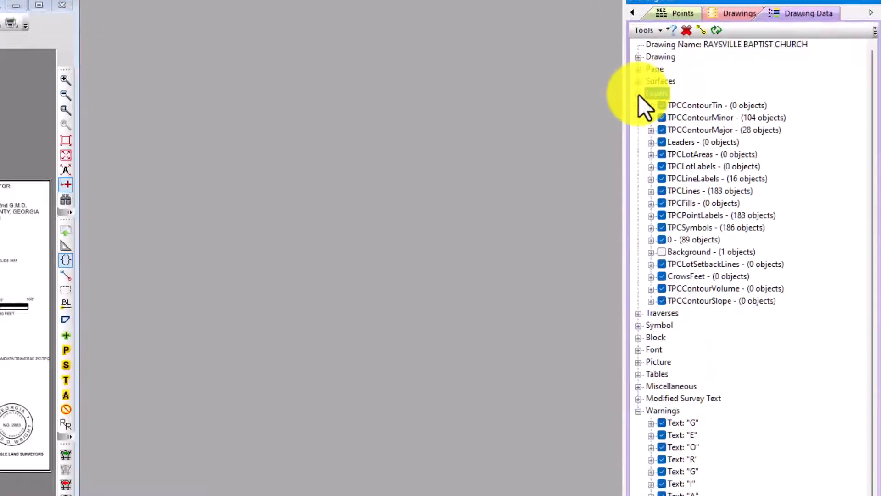
double_click(659, 238)
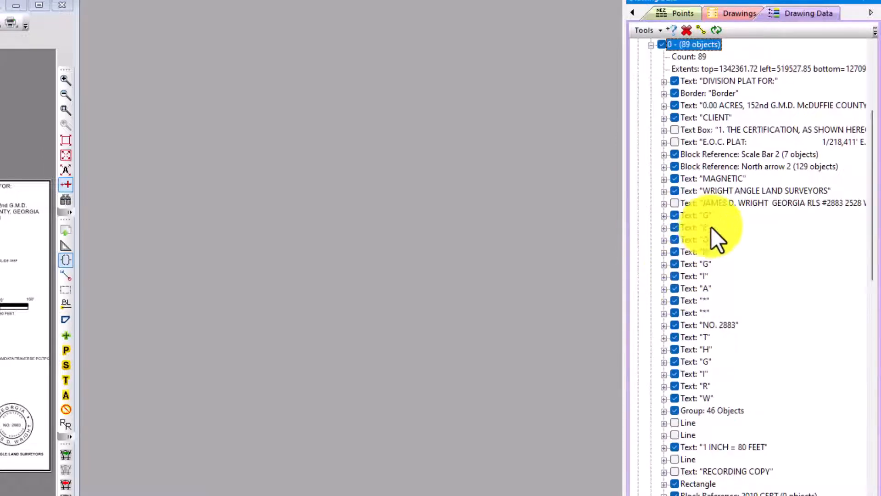
click(649, 46)
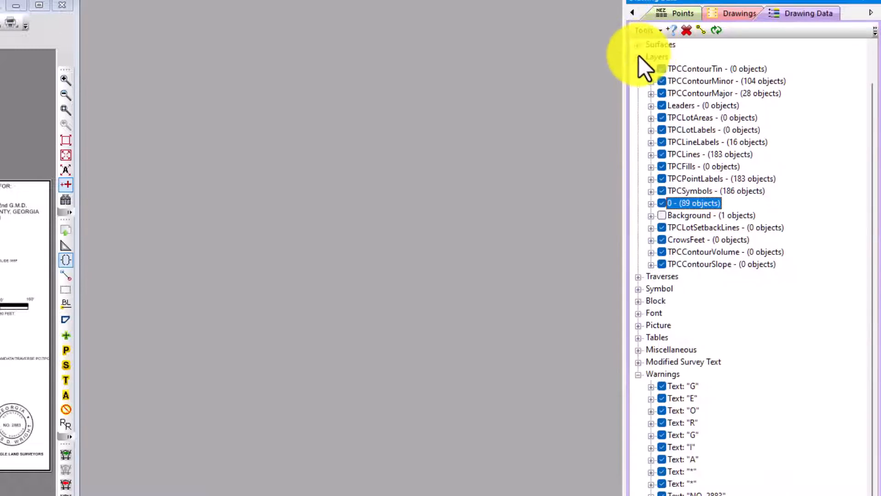
click(638, 57)
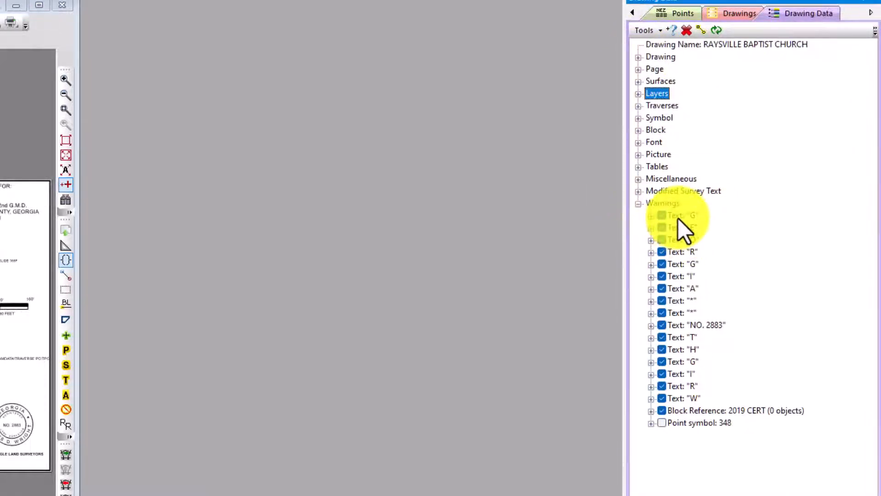
Inspect the warning details of the first text "G" and the text "O", including insertion point, font and angle.
click(651, 217)
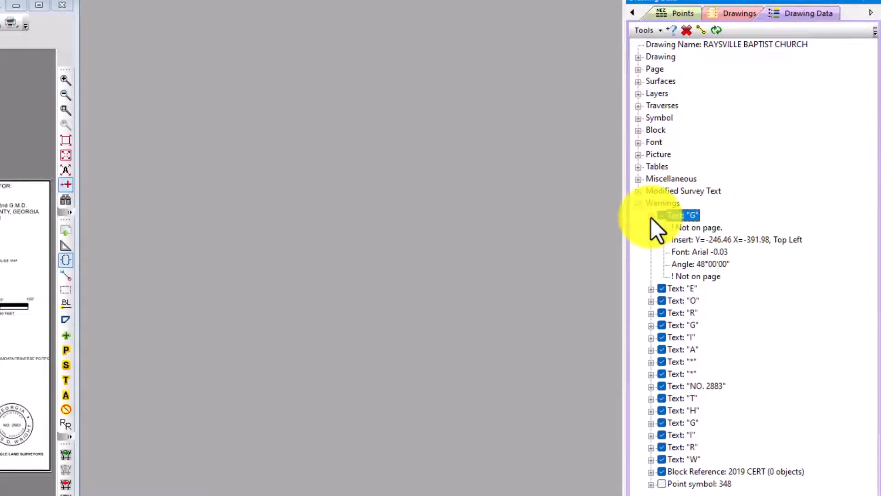
click(681, 276)
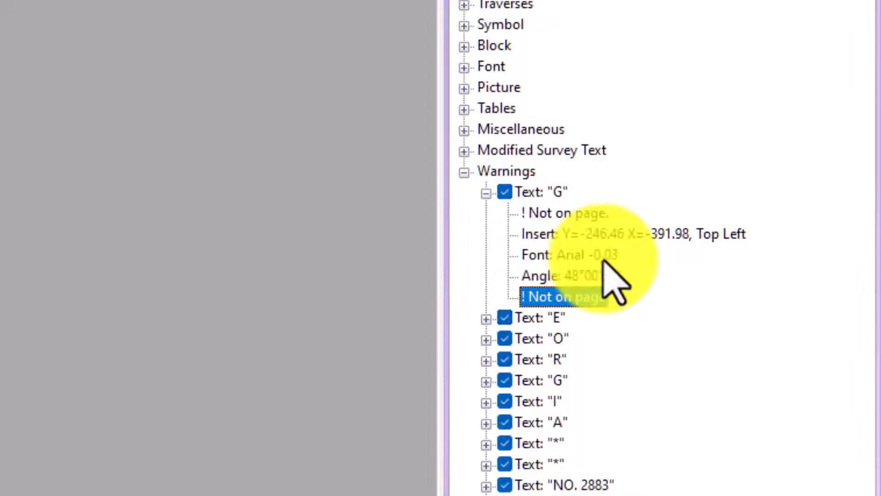
click(486, 193)
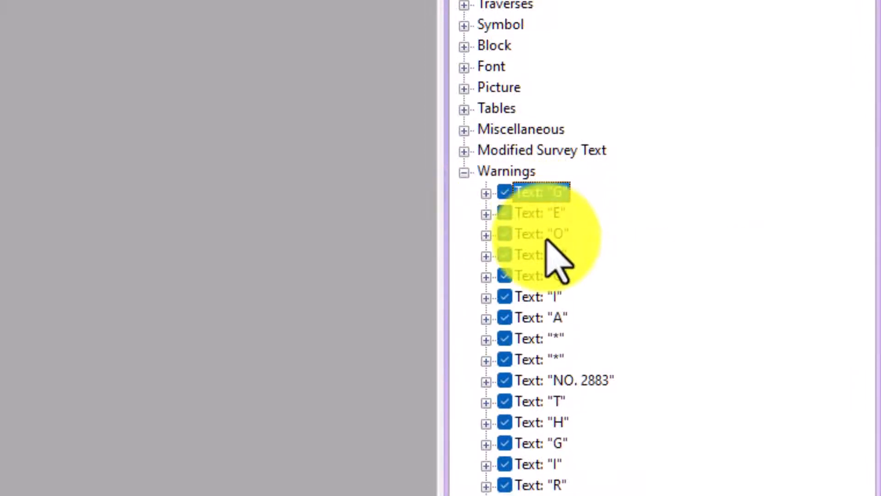
click(544, 234)
click(486, 235)
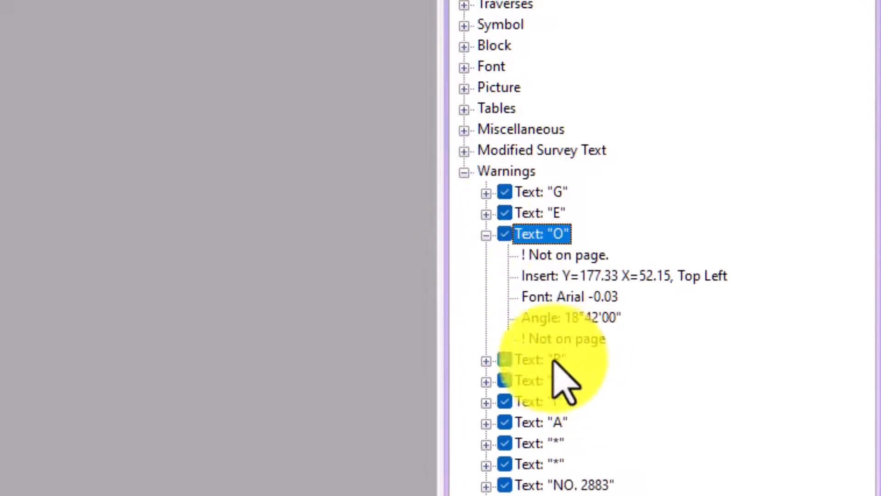
click(486, 235)
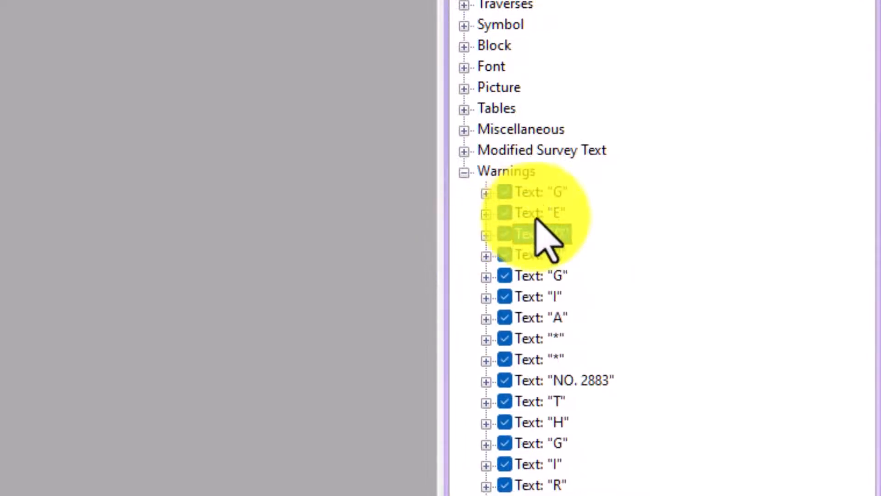
Delete the first seven flagged text objects under Warnings: "G", "E", "O", "R", "G", "I" and "A".
click(535, 192)
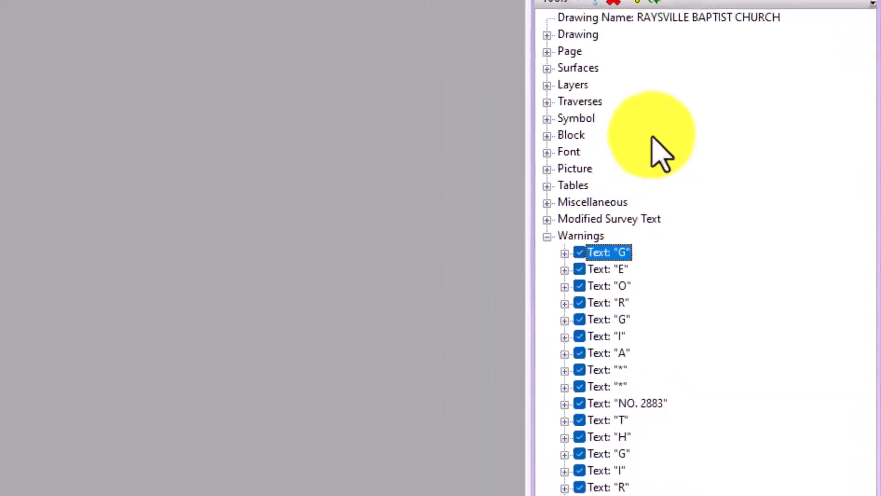
click(632, 32)
click(632, 32)
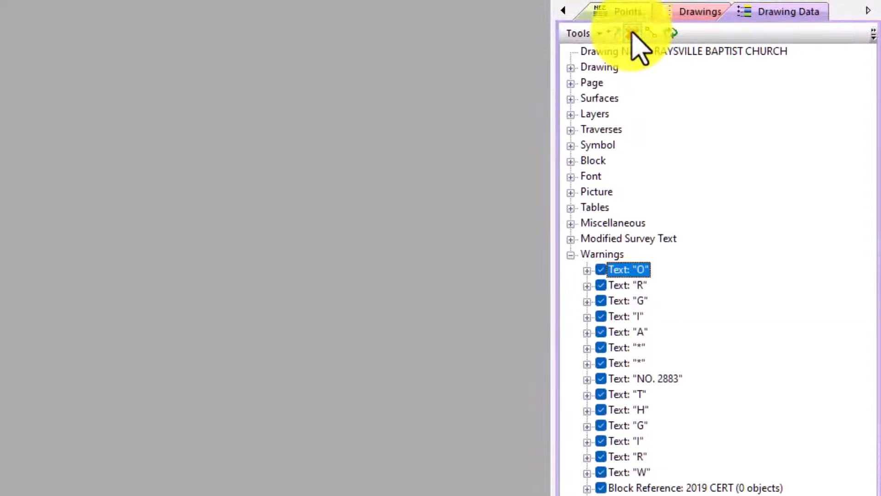
click(633, 32)
click(632, 32)
click(632, 32)
click(632, 32)
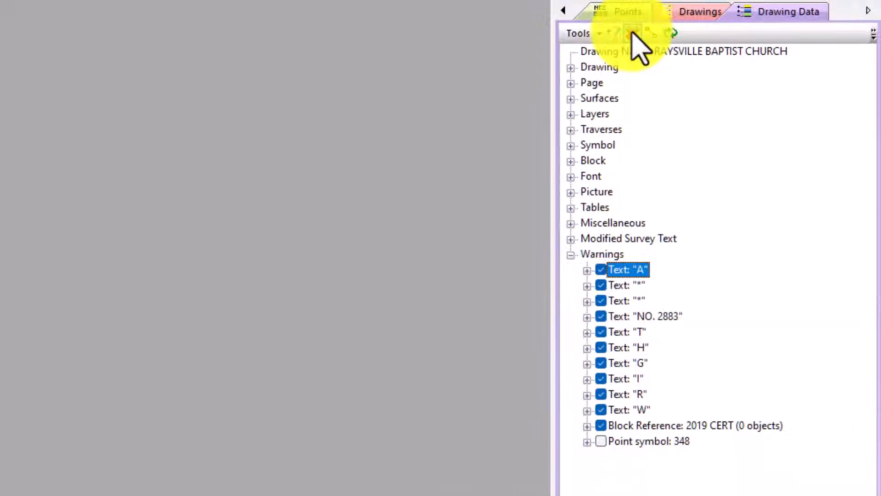
click(633, 32)
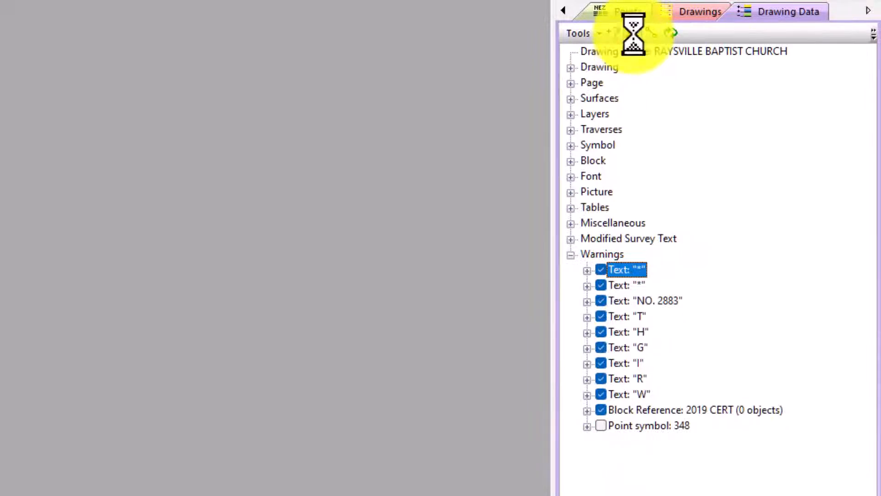
Check the first "*" text's warning details and delete both "*" text objects under Warnings.
click(587, 269)
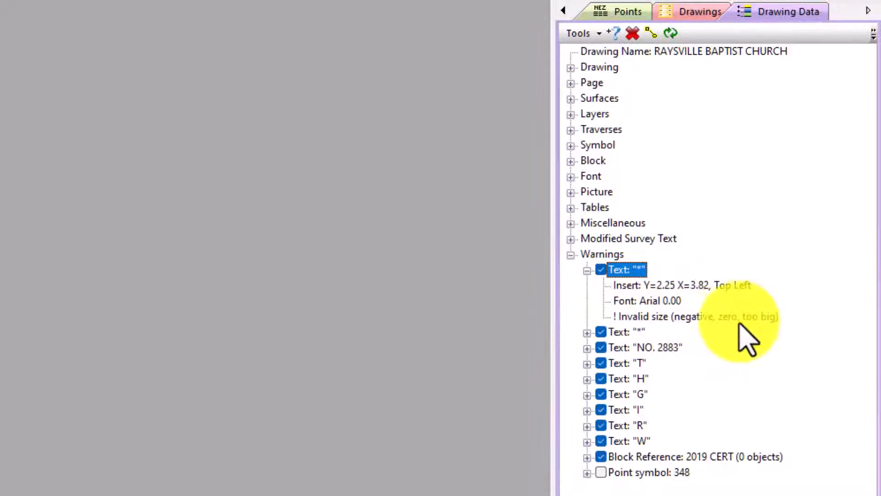
click(587, 271)
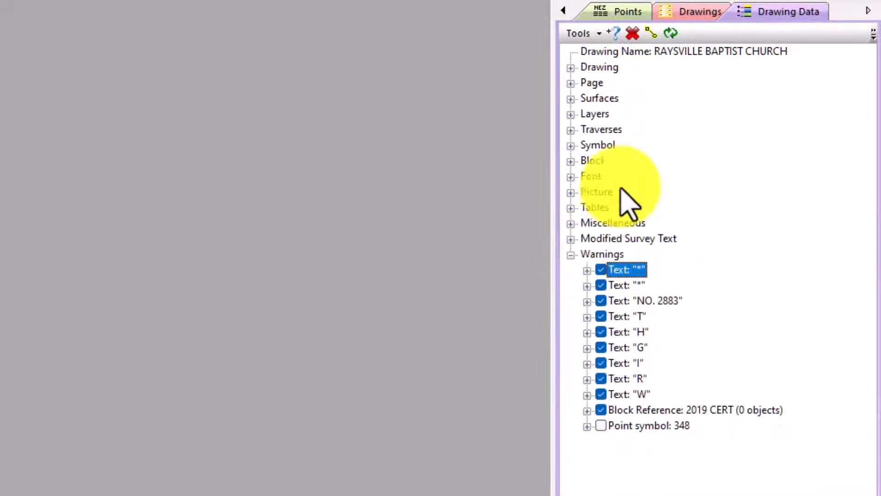
click(633, 34)
click(632, 34)
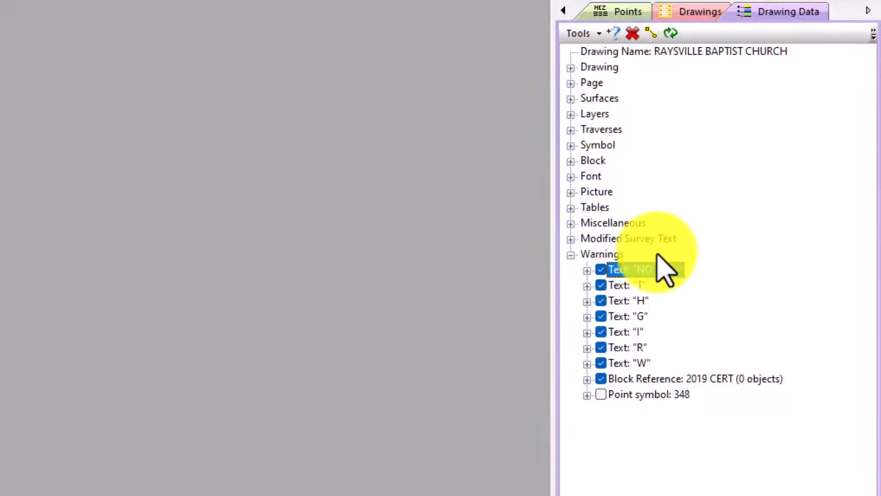
Inspect the insertion point, font and size warning of the first text object listed under Warnings.
click(587, 271)
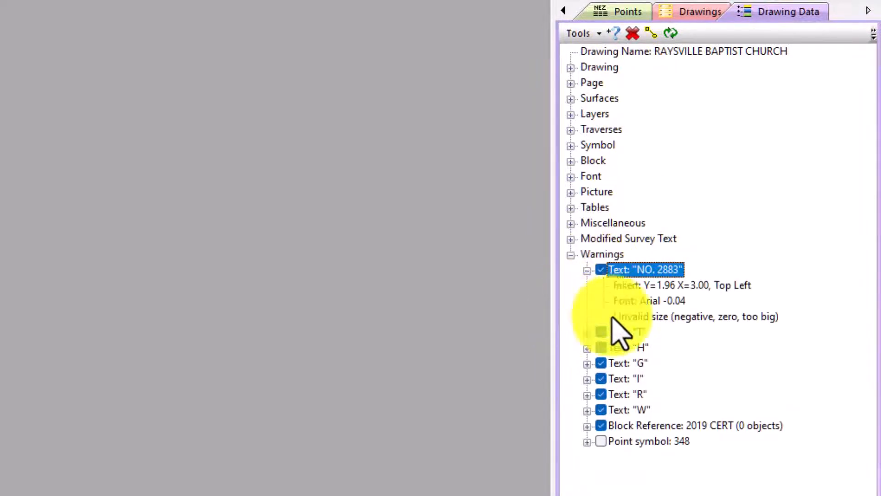
click(587, 270)
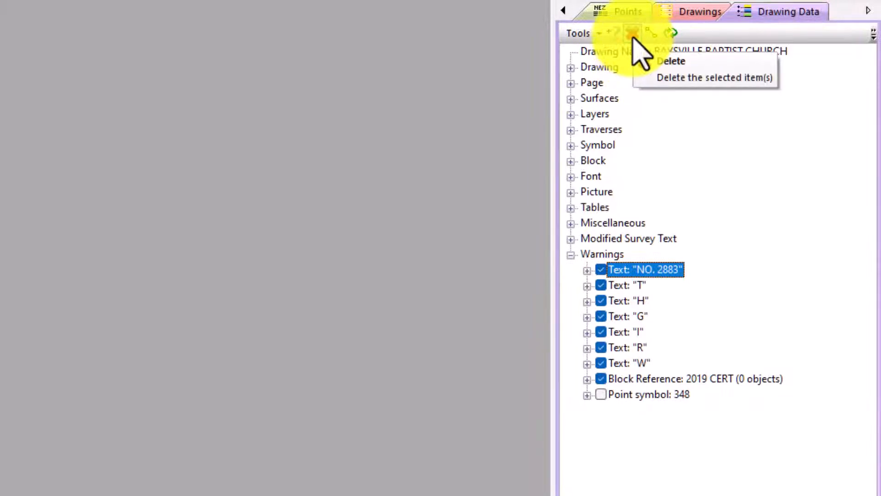
click(587, 271)
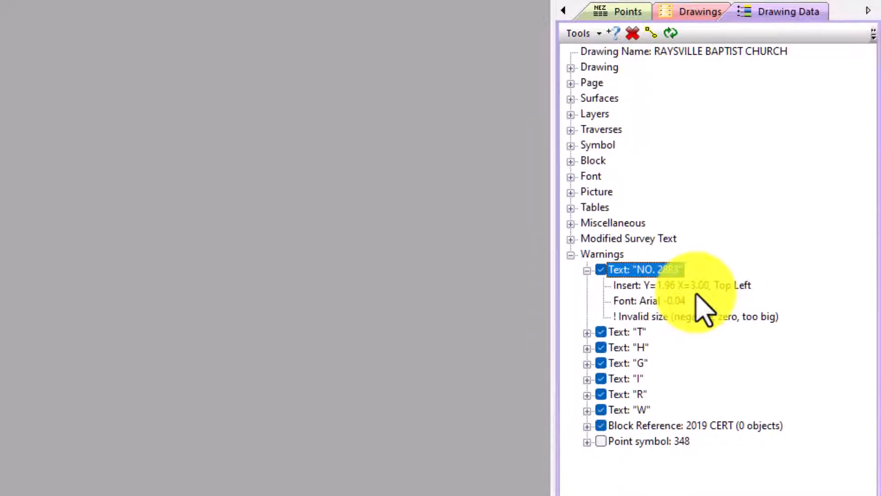
click(587, 271)
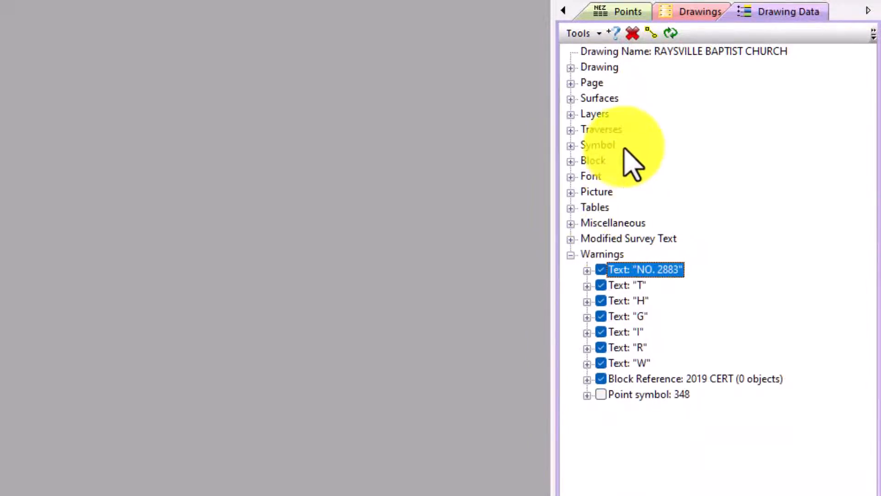
Delete the remaining seven flagged text objects under Warnings: the "NO." number text, "T", "H", "G", "I", "R" and "W".
click(633, 33)
click(632, 33)
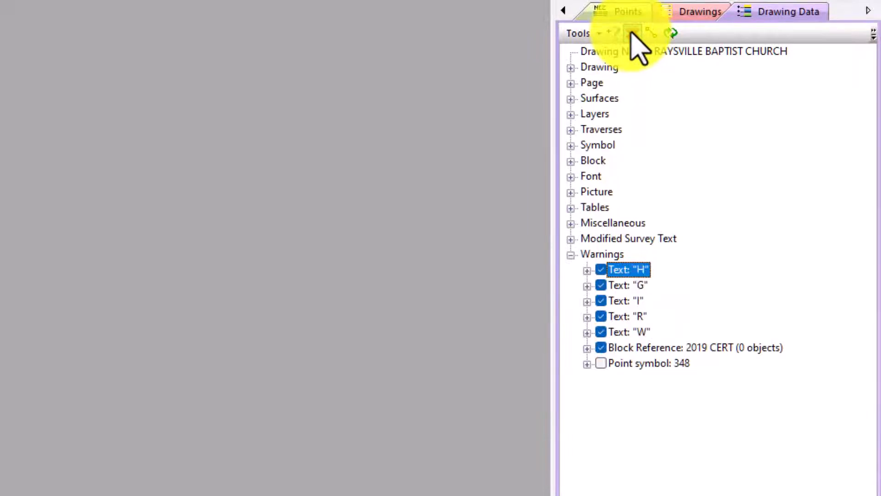
click(632, 33)
click(632, 33)
click(632, 33)
click(632, 33)
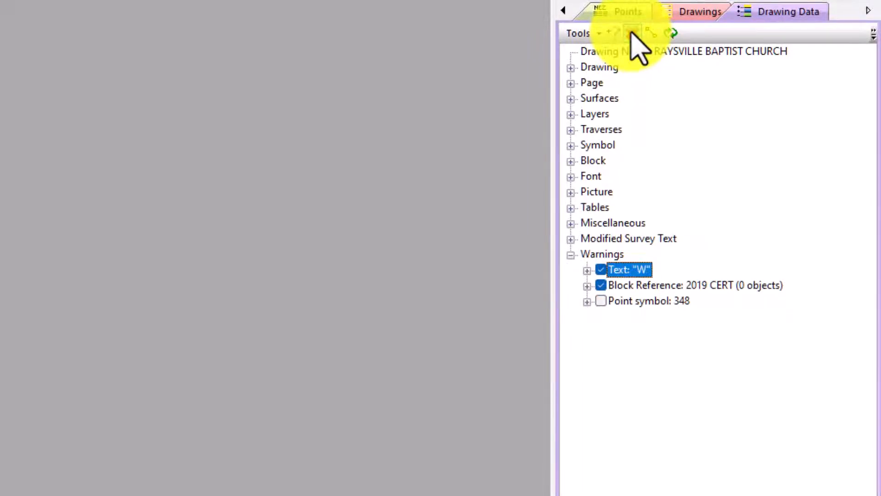
click(632, 33)
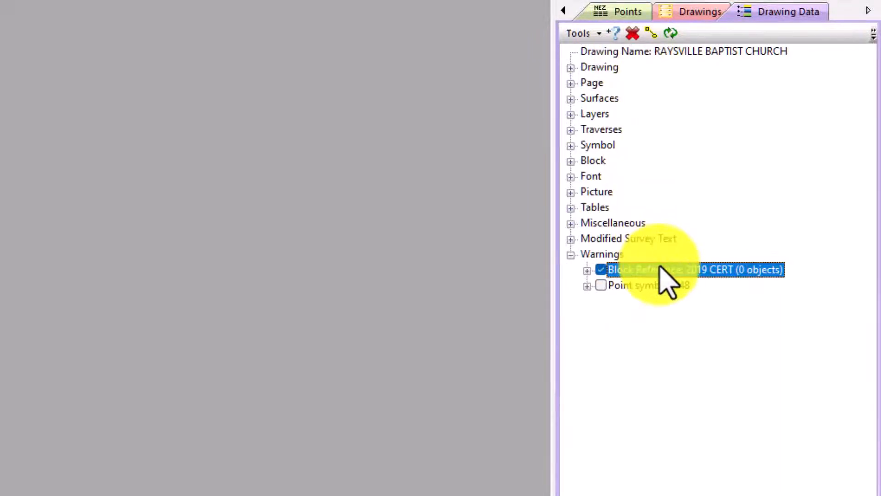
Check the warning details of block reference 2019 CERT and point symbol 348, and delete the point symbol.
click(586, 270)
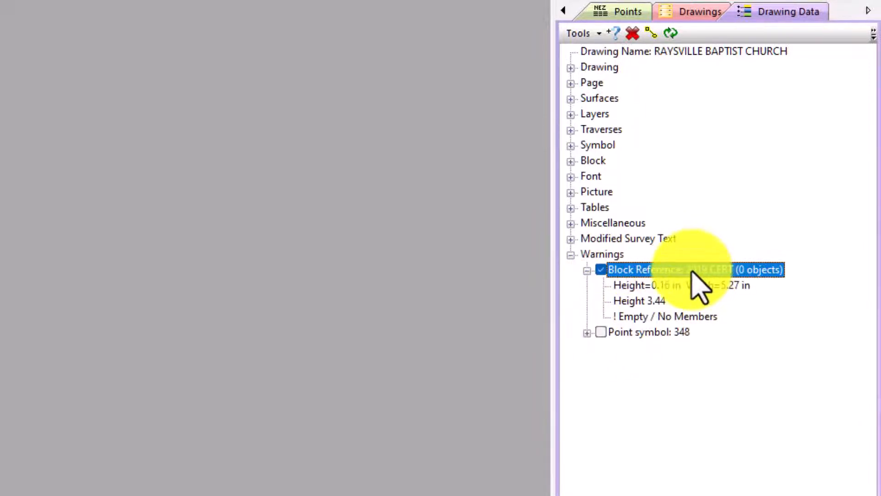
click(587, 270)
click(587, 287)
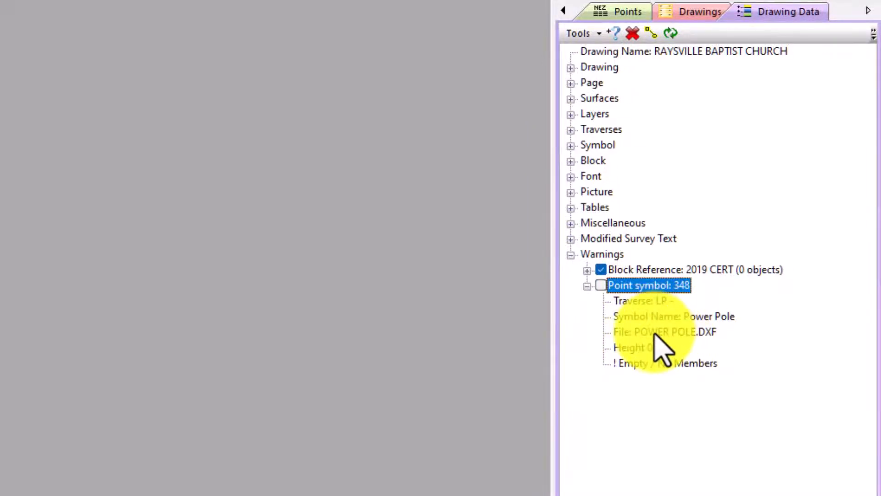
click(584, 288)
click(632, 33)
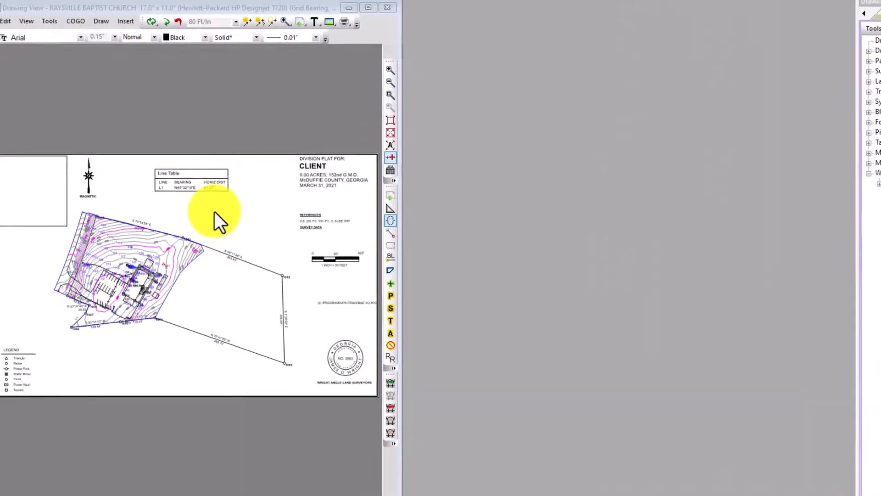
Export the entire RAYSVILLE BAPTIST CHURCH drawing as AutoCAD DWG without saving the survey first, overwriting the existing file.
right_click(214, 211)
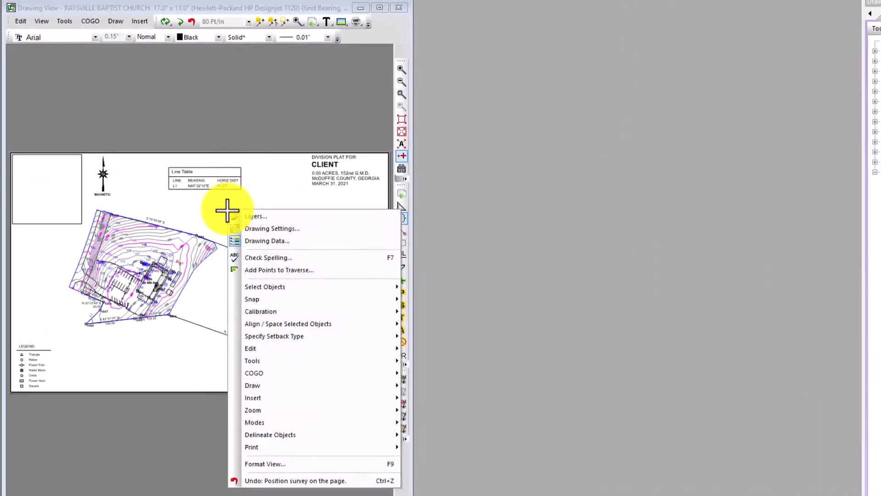
mouse_move(256, 357)
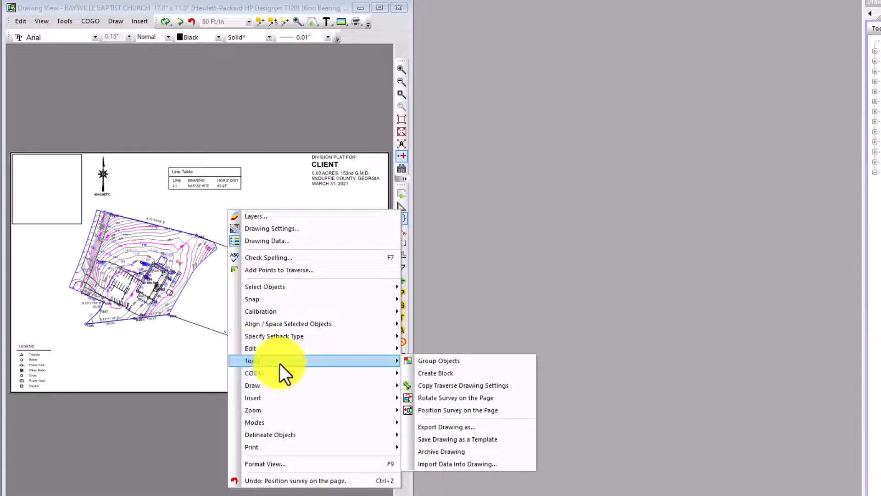
click(443, 427)
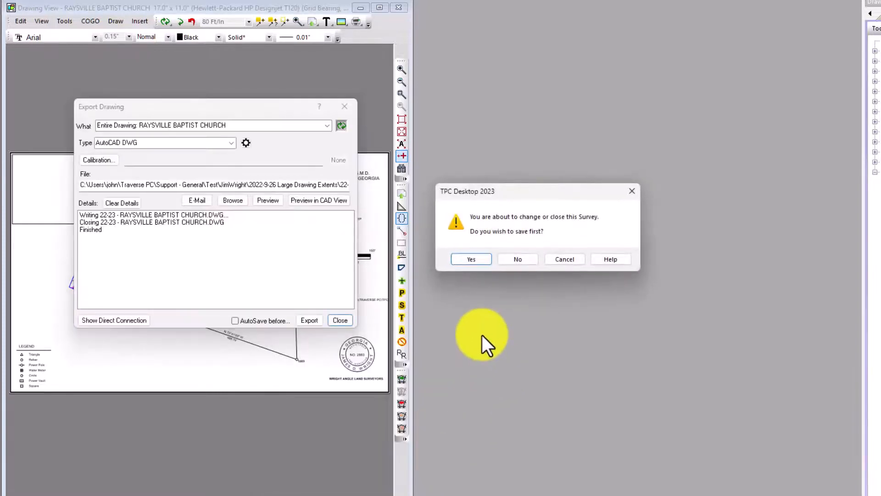
click(521, 261)
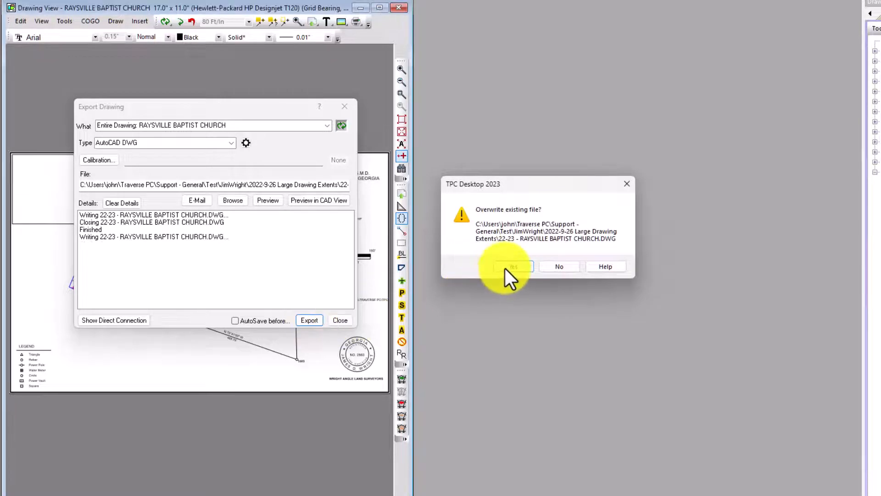
click(505, 268)
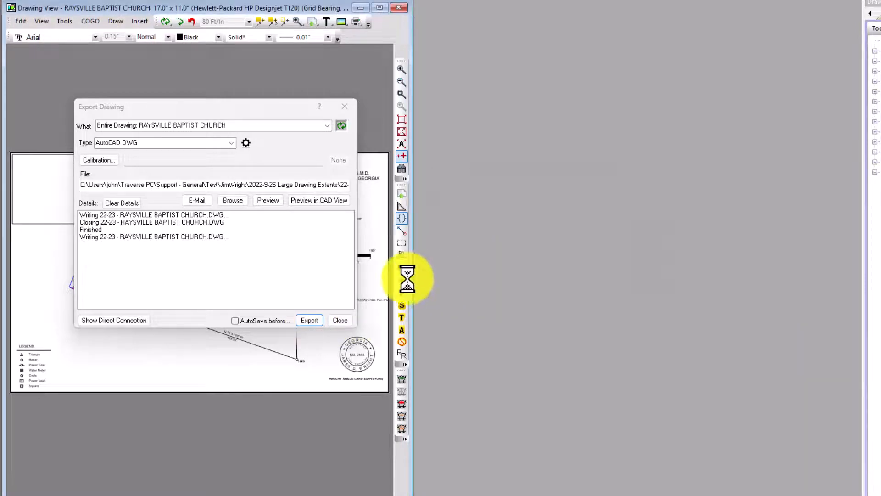
Preview the exported DWG in CAD View and check its line weight display options.
click(325, 202)
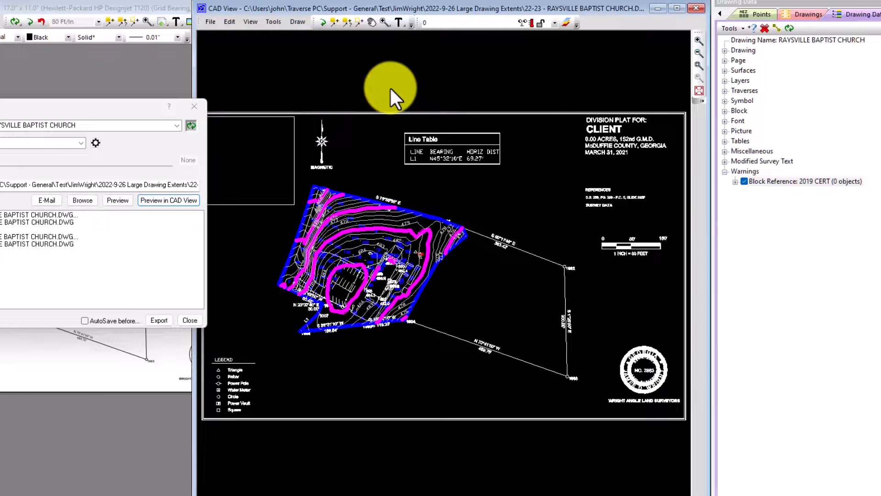
click(273, 23)
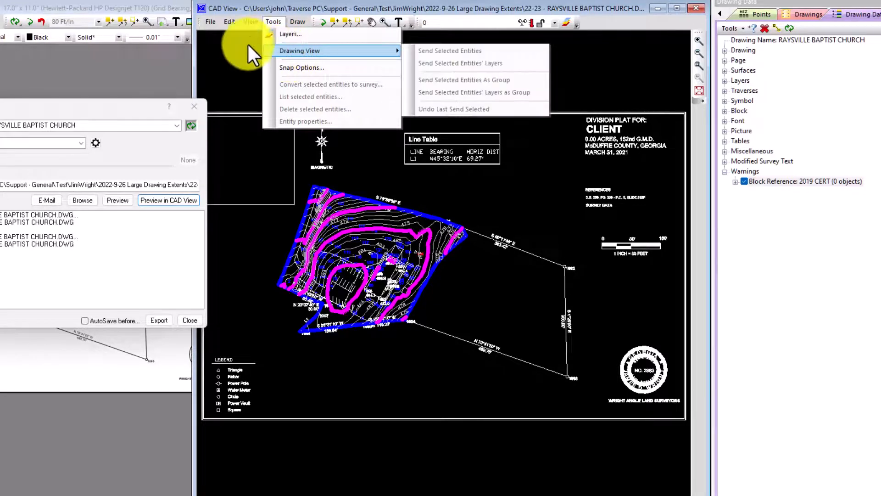
click(249, 25)
click(268, 58)
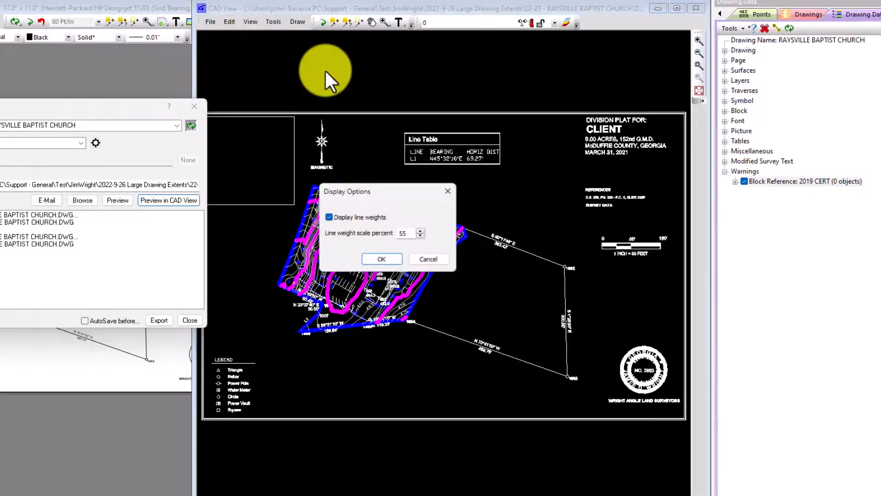
click(379, 258)
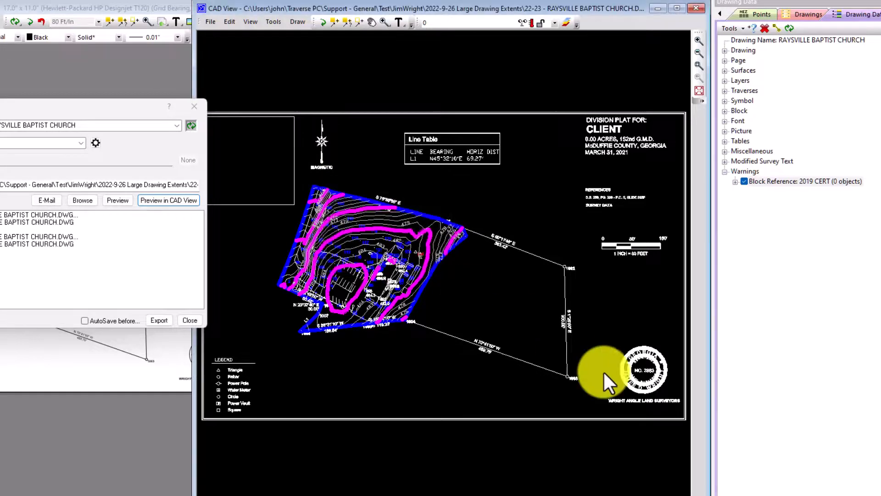